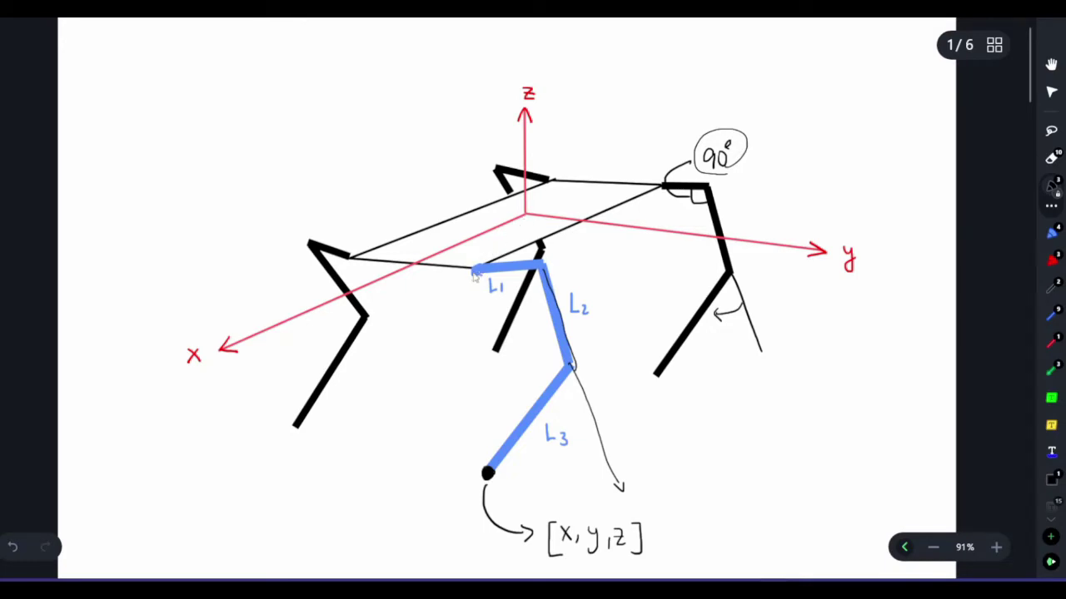
Step: Dot the L1 joint and origin, join them with a line, add an x-axis rotation arc, then scroll down
drag(479, 269, 476, 270)
drag(524, 216, 494, 255)
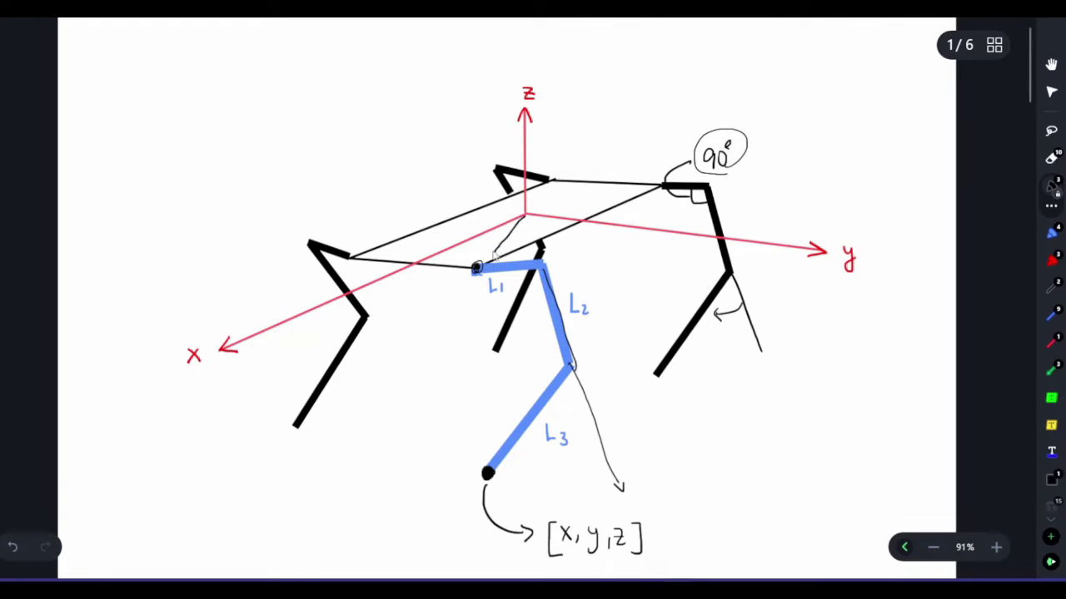
click(525, 216)
mouse_move(269, 316)
mouse_down()
mouse_move(299, 318)
mouse_move(288, 348)
mouse_up()
scroll(314, 325, down, 20)
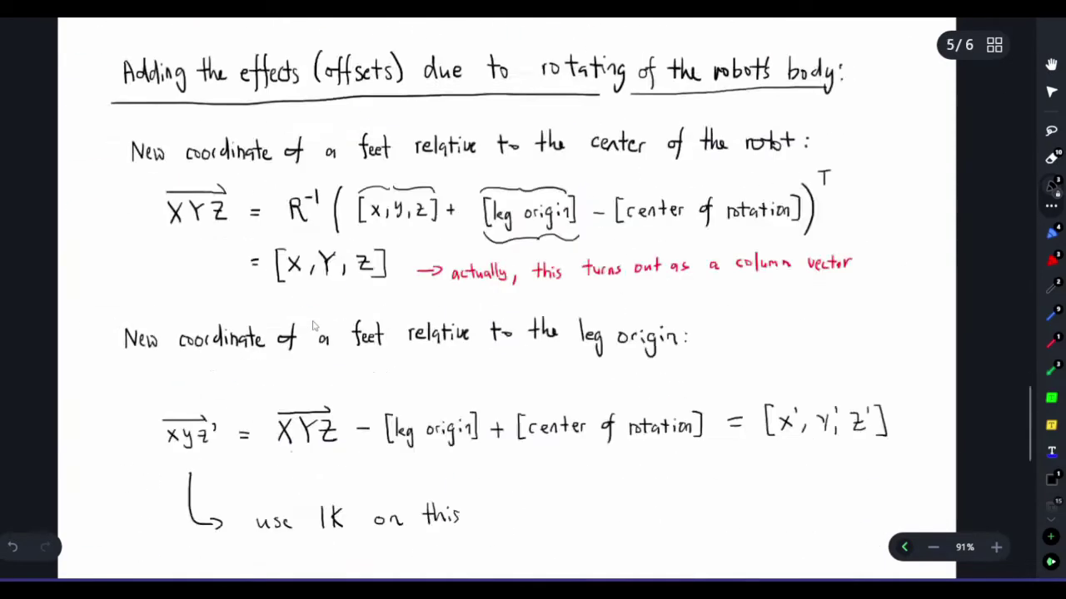
Step: With the blue marker, draw a diagonal axis across the slab with a rotation loop
scroll(314, 325, up, 3)
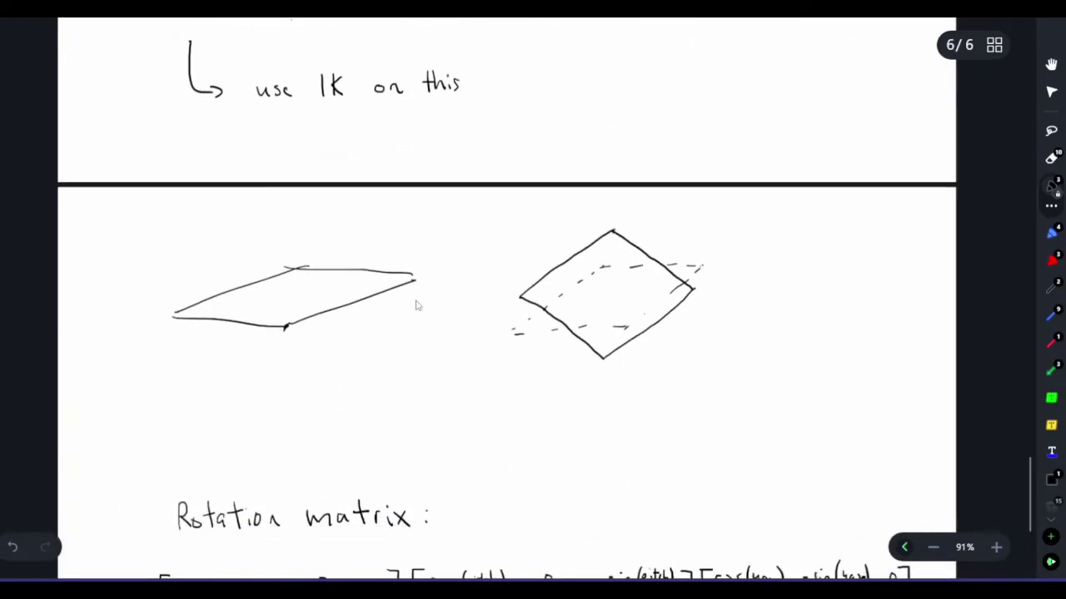
click(1052, 231)
drag(175, 348, 375, 256)
drag(177, 346, 200, 358)
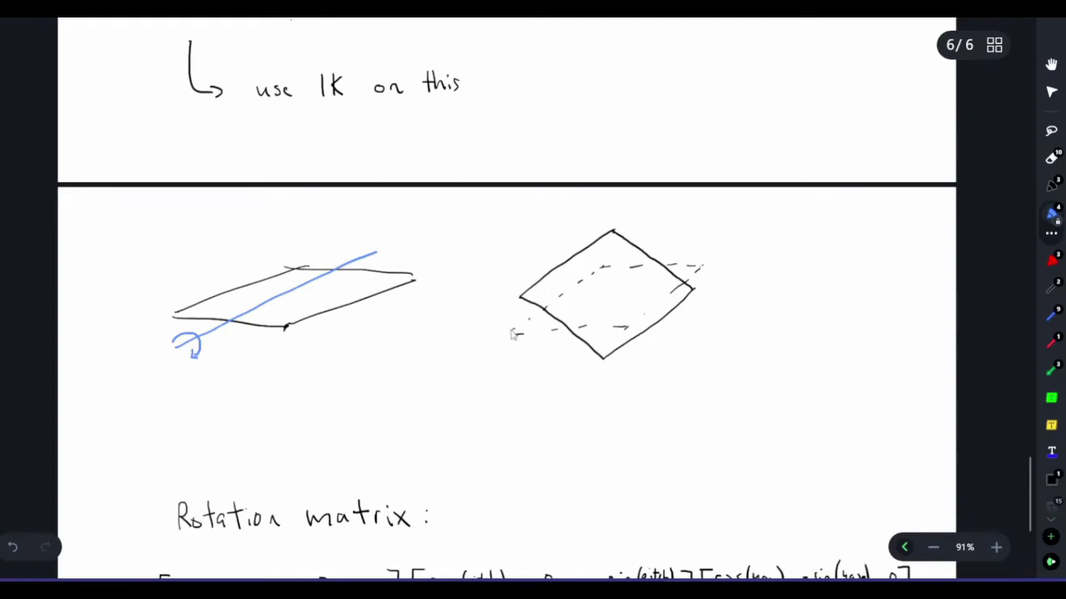
Step: Extend the diamond's dashed edge and add blue arrows at its corners
mouse_move(511, 334)
mouse_down()
mouse_move(521, 333)
mouse_move(521, 298)
mouse_move(528, 311)
mouse_up()
drag(627, 330, 608, 361)
mouse_move(614, 238)
mouse_down()
mouse_move(601, 271)
mouse_move(611, 247)
mouse_up()
mouse_move(701, 266)
mouse_down()
mouse_move(696, 290)
mouse_move(704, 277)
mouse_up()
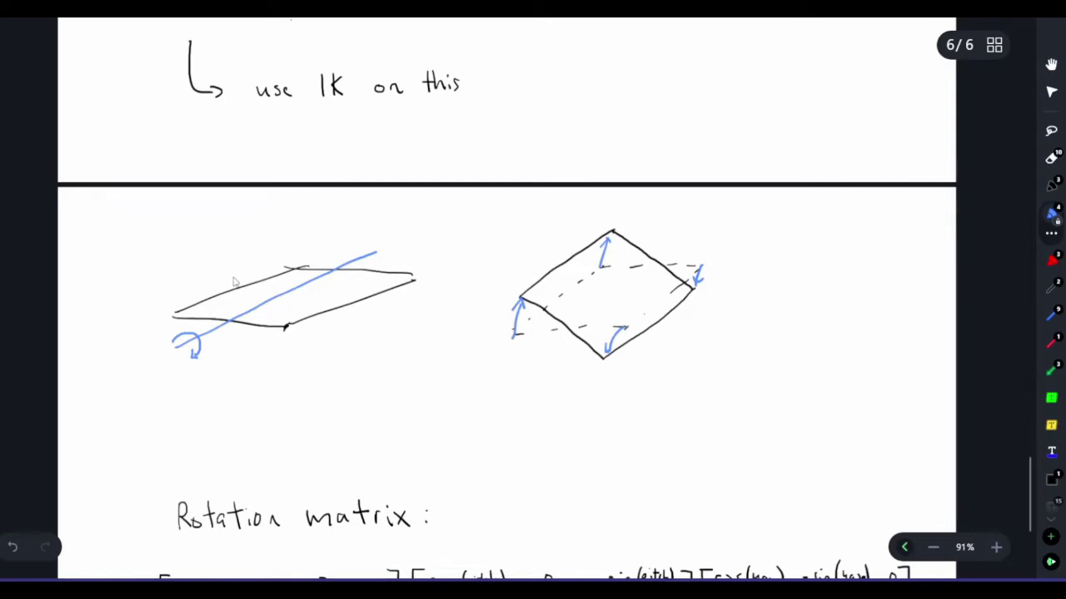
Step: Draw a second blue axis and a vertical axis with a rotation arrow through the slab
mouse_move(192, 272)
mouse_down()
mouse_move(412, 325)
mouse_move(398, 329)
mouse_up()
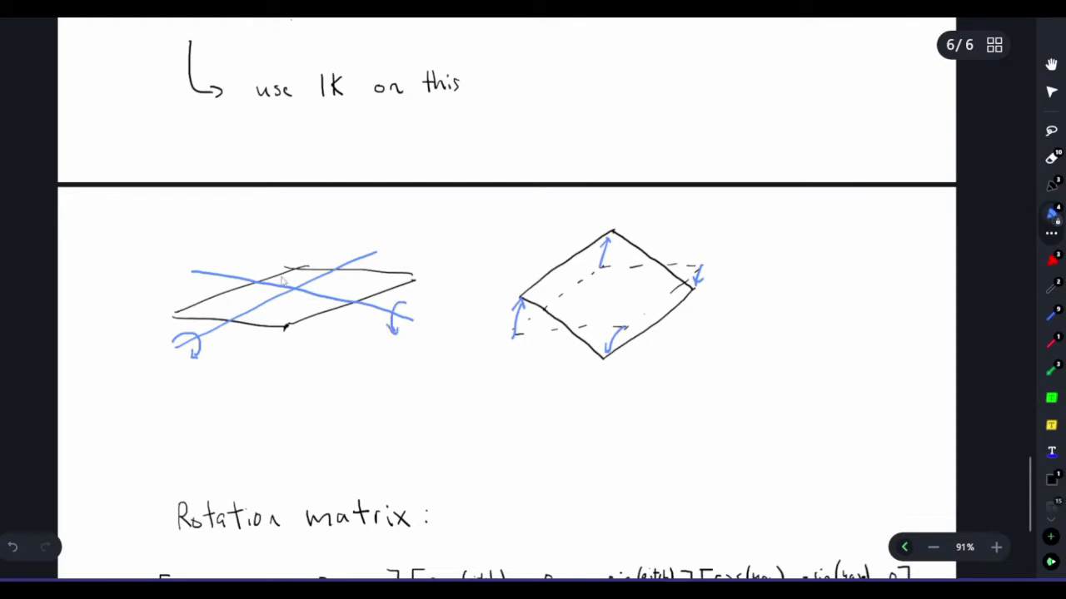
drag(294, 240, 293, 341)
mouse_move(290, 236)
mouse_down()
mouse_move(294, 223)
mouse_move(291, 266)
mouse_move(315, 260)
mouse_up()
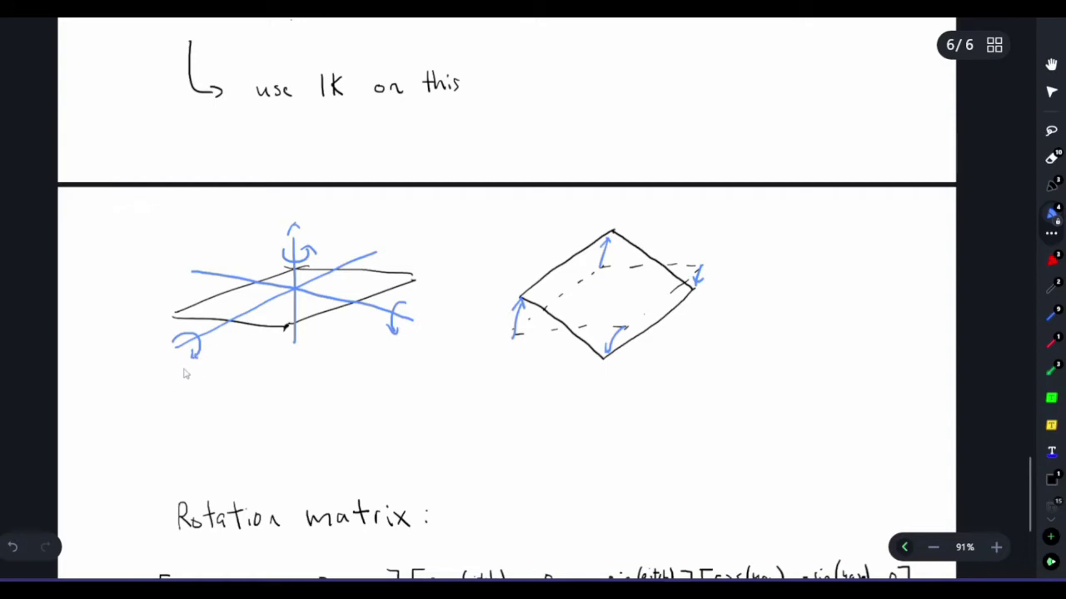
Step: Label the rotation arrows roll, pitch and yaw
drag(174, 372, 180, 383)
drag(188, 372, 200, 383)
drag(205, 365, 205, 383)
drag(413, 336, 414, 353)
drag(414, 337, 421, 345)
drag(425, 335, 431, 352)
drag(446, 337, 460, 348)
mouse_move(322, 224)
mouse_down()
mouse_move(326, 241)
mouse_move(358, 227)
mouse_up()
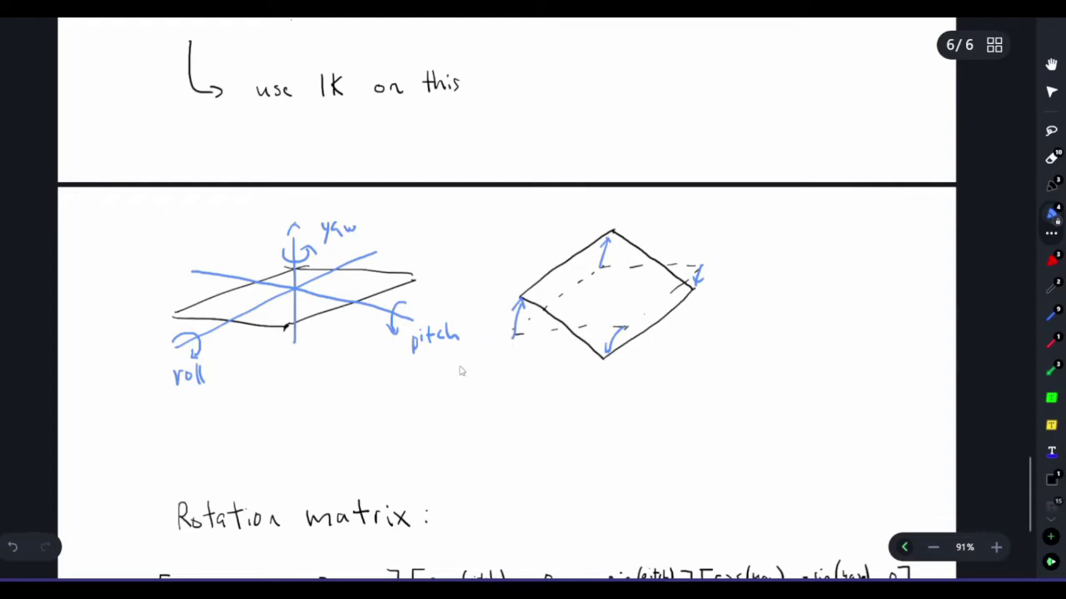
Step: Scroll back through pages 4 and 5 of the body-rotation notes and down again
scroll(462, 371, down, 2)
scroll(443, 328, up, 4)
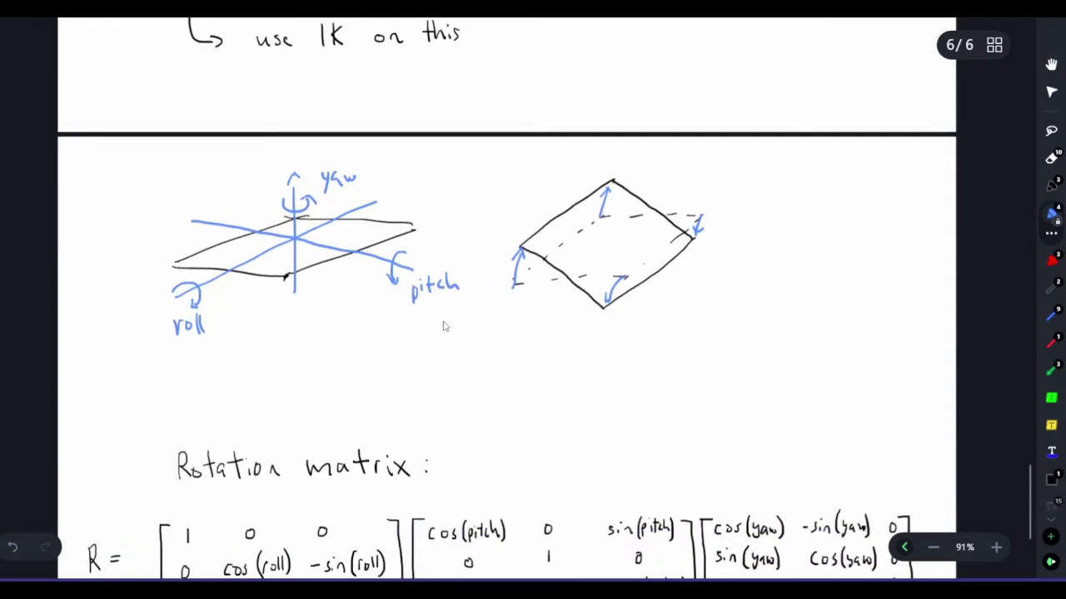
scroll(444, 326, up, 15)
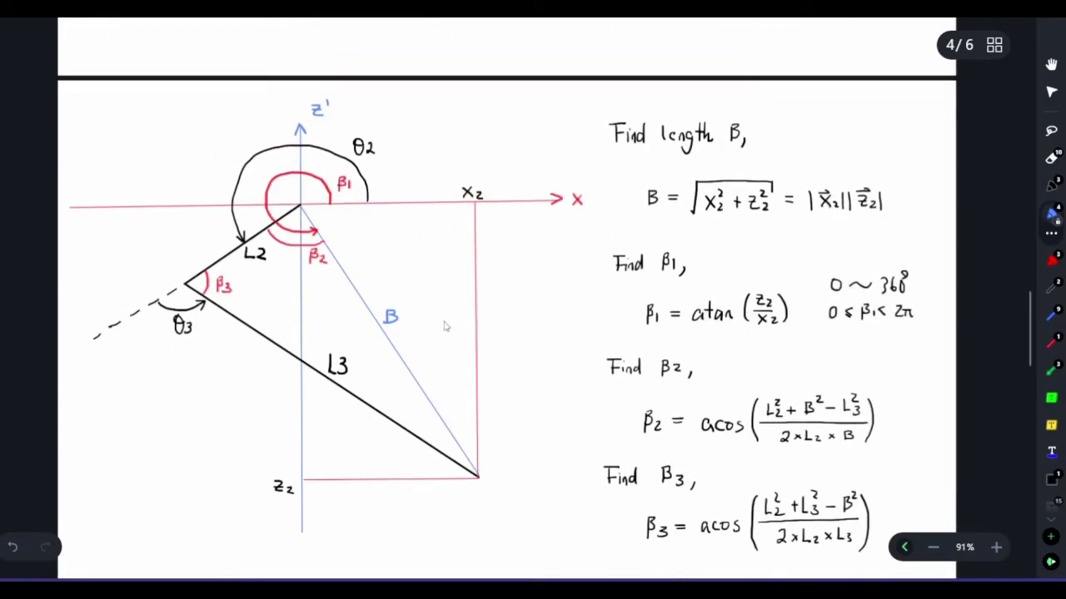
scroll(433, 323, down, 2)
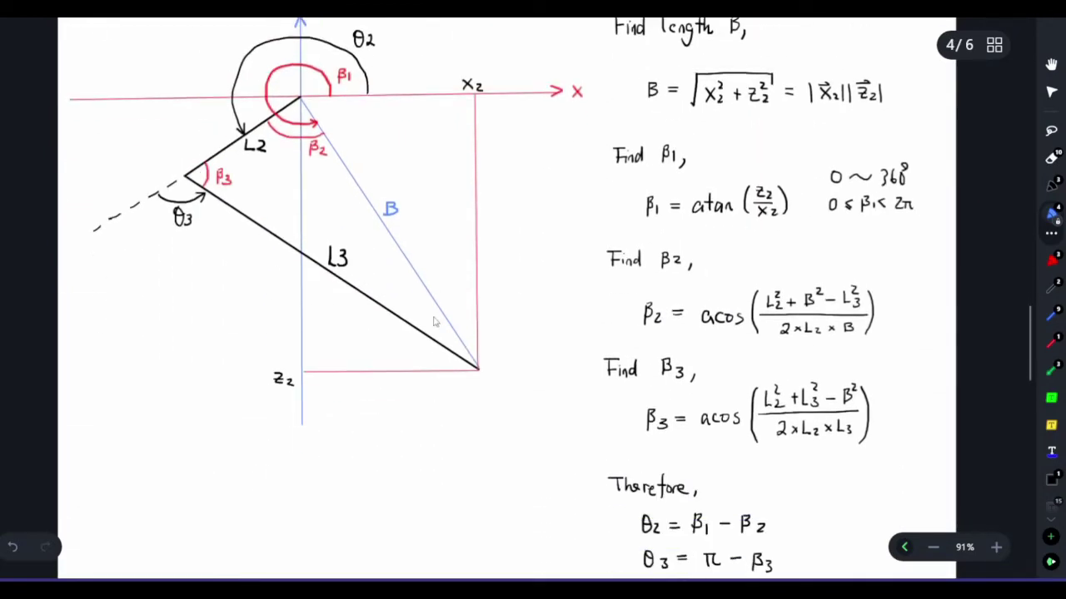
scroll(527, 366, down, 10)
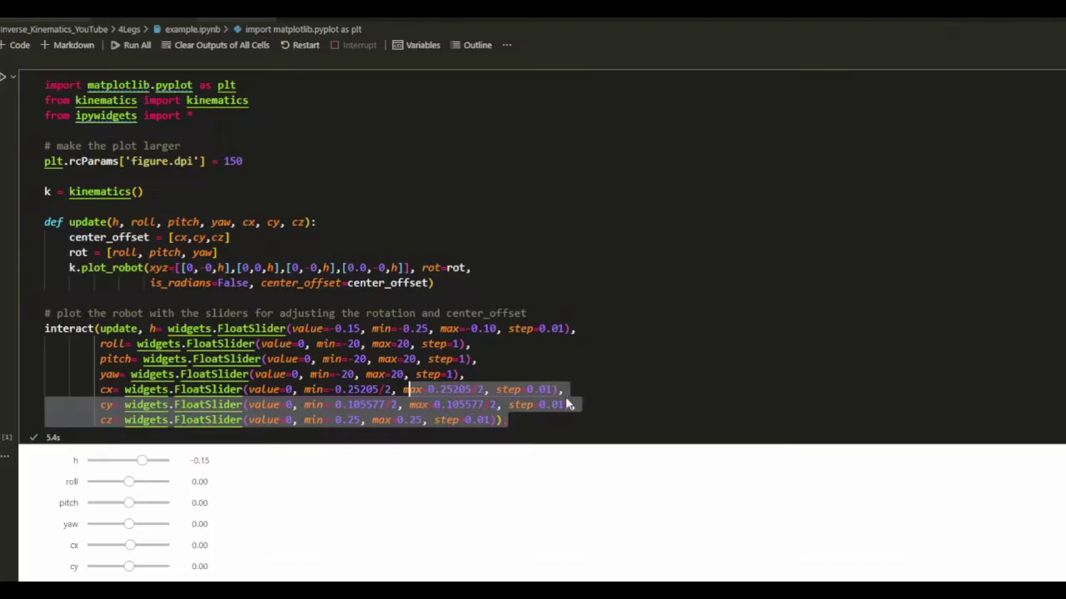
scroll(570, 404, down, 5)
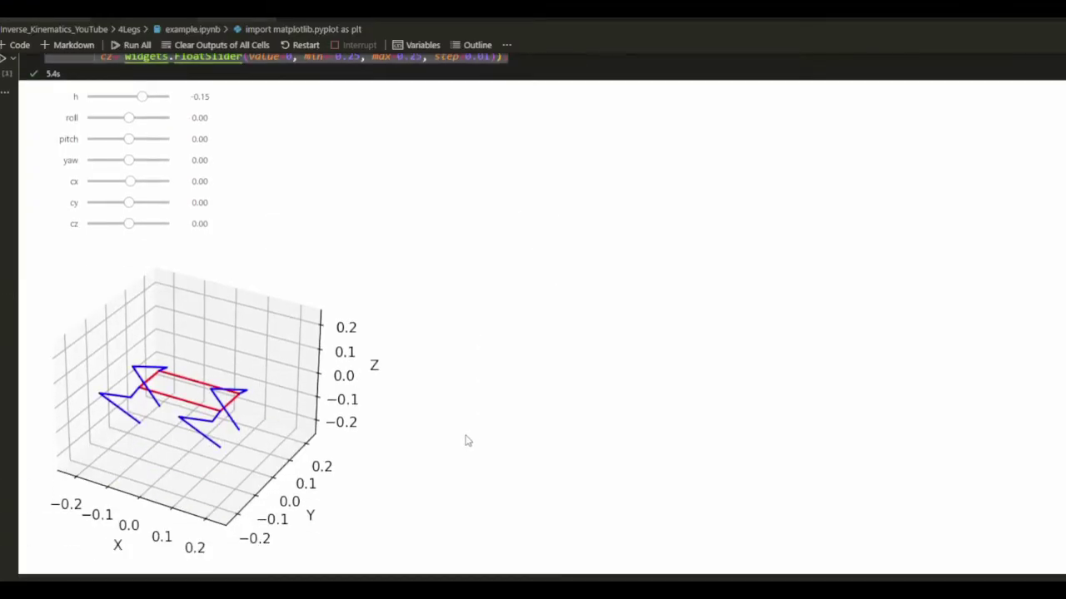
Step: Adjust the robot plot sliders to roll 5, pitch 7, yaw -9 and cx 0.12
scroll(458, 451, up, 1)
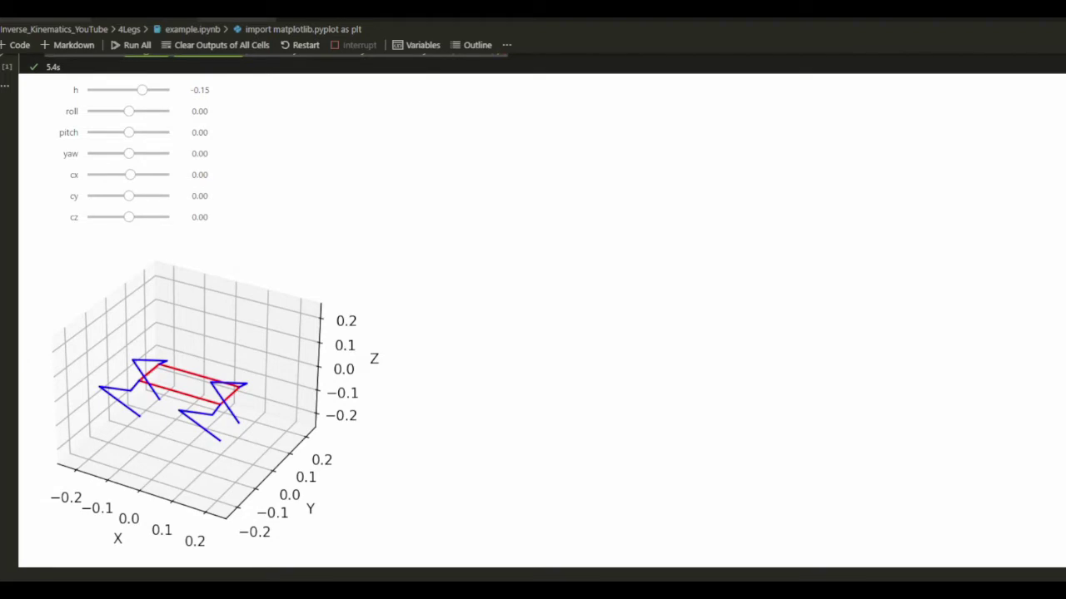
scroll(375, 413, up, 1)
scroll(333, 374, up, 1)
scroll(305, 350, down, 1)
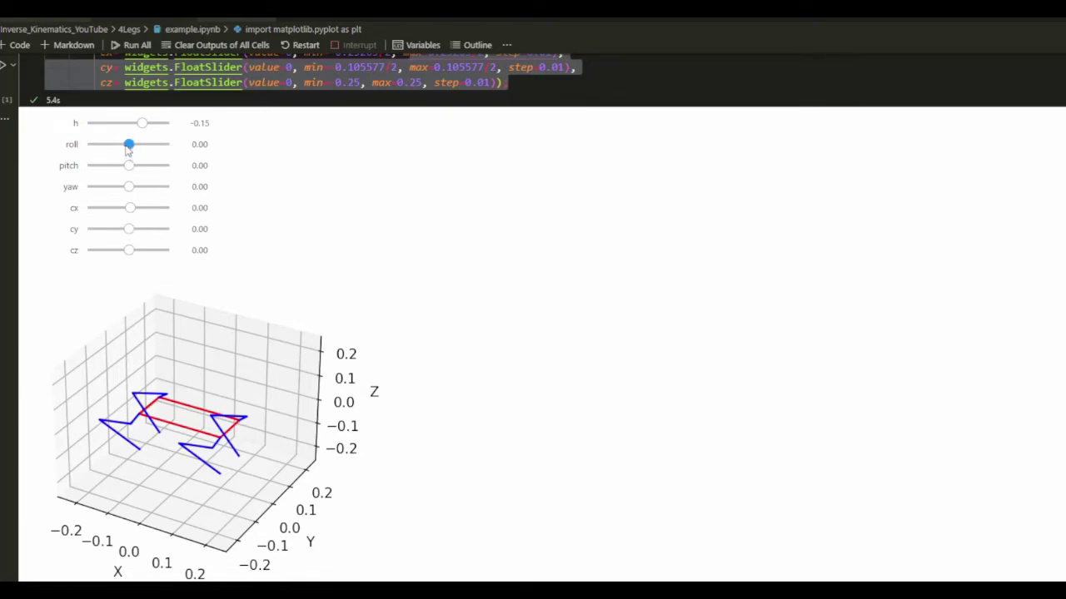
drag(129, 145, 144, 169)
drag(129, 186, 111, 187)
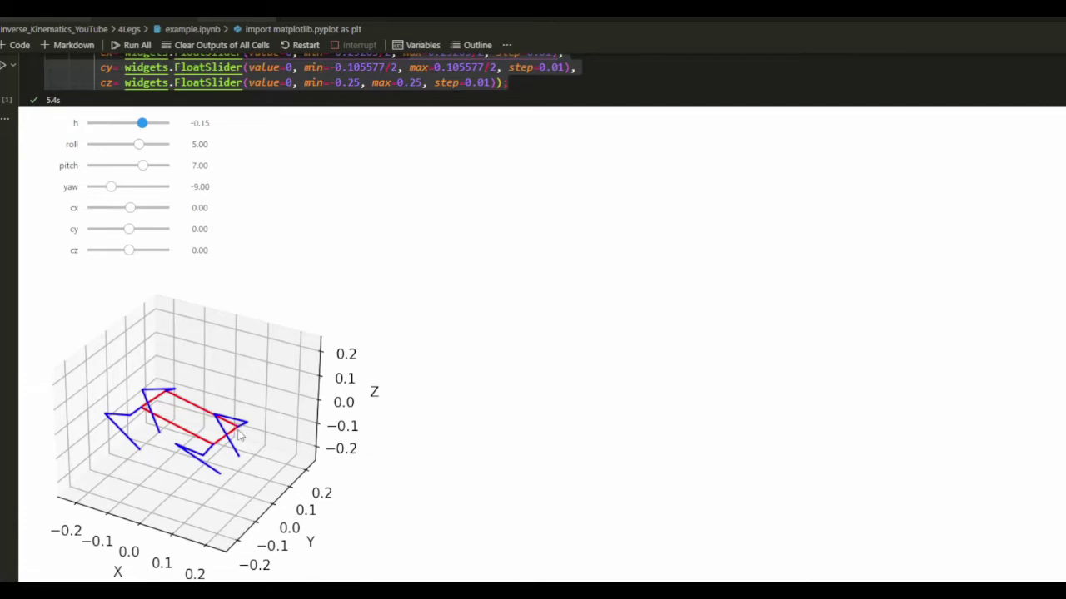
drag(131, 207, 180, 228)
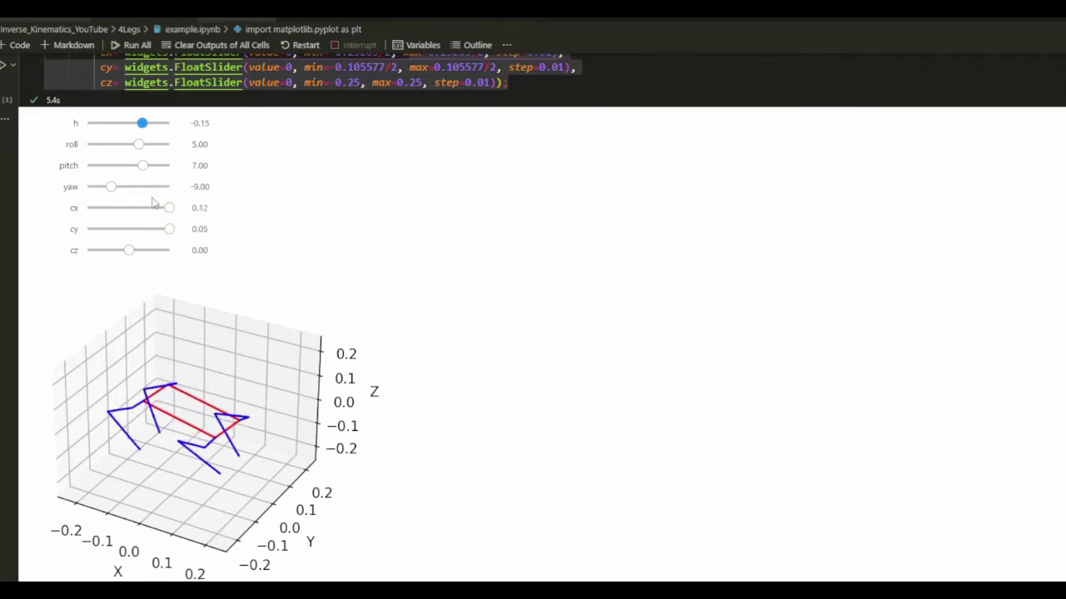